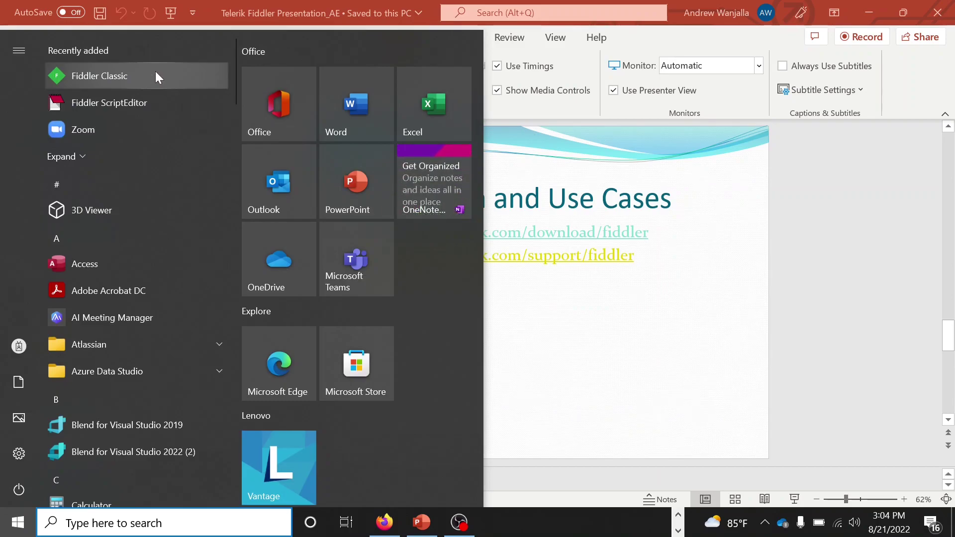
Launch Fiddler Classic with administrator rights
{"action": "right_click", "coordinate": [156, 73]}
{"action": "mouse_move", "coordinate": [235, 111]}
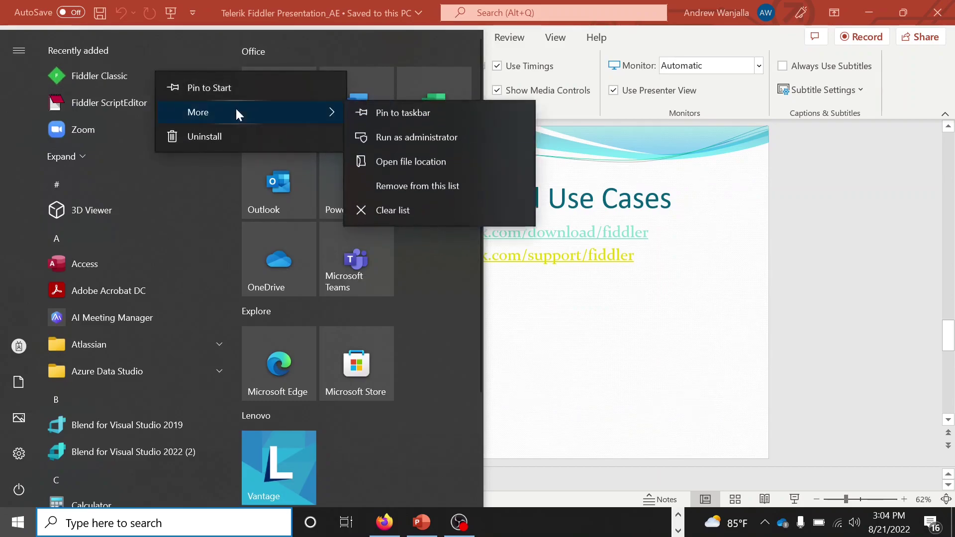
{"action": "left_click", "coordinate": [475, 143]}
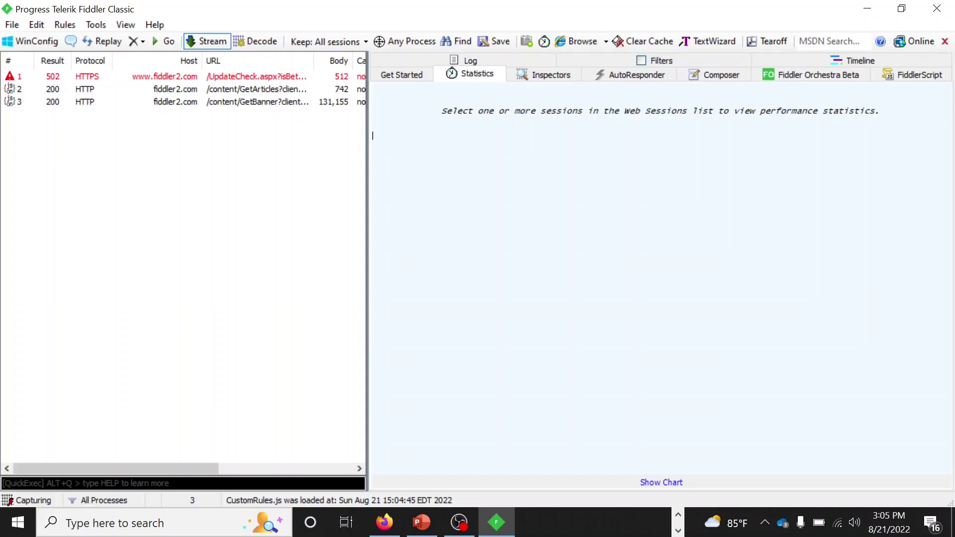
Switch to Firefox, reload the Reddit home page to generate traffic, and return to Fiddler Classic
{"action": "left_click", "coordinate": [385, 527]}
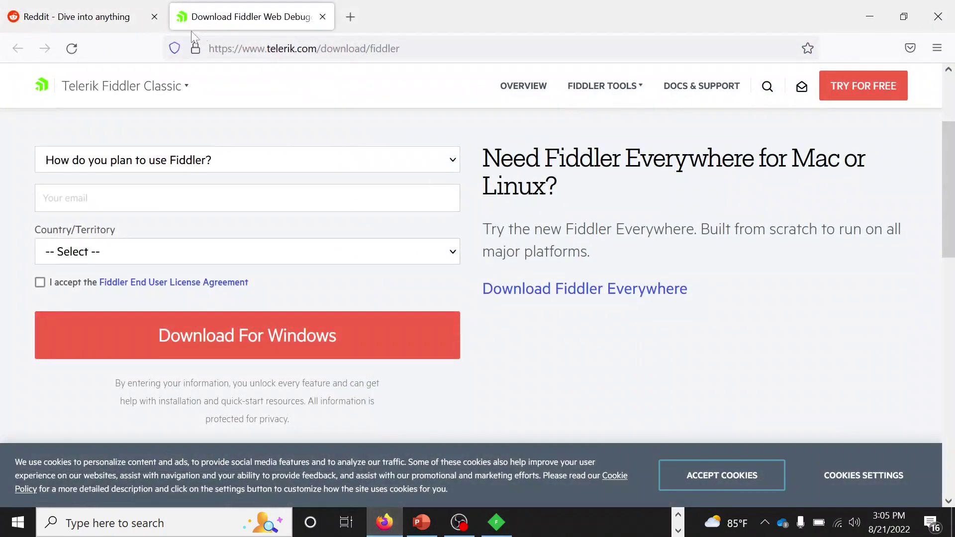
{"action": "left_click", "coordinate": [109, 17]}
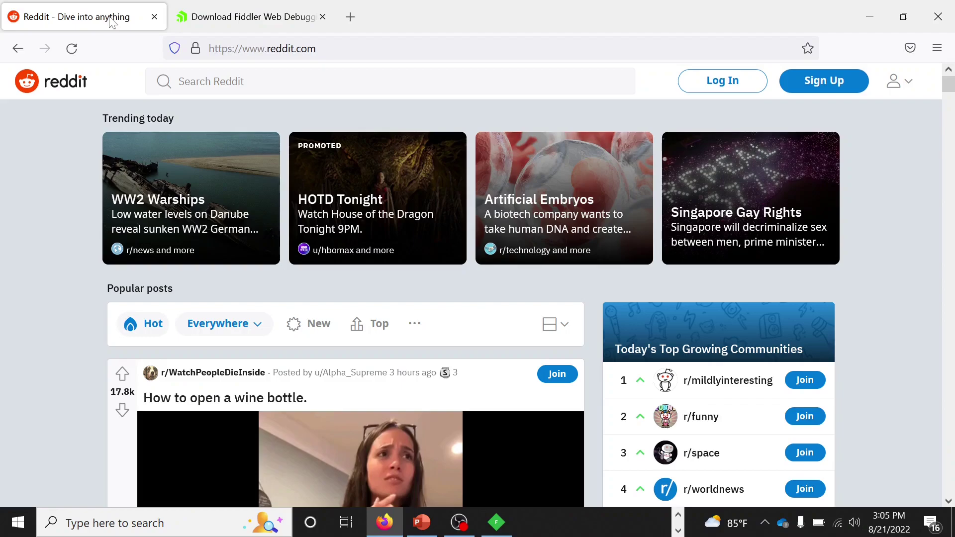
{"action": "left_click", "coordinate": [73, 49]}
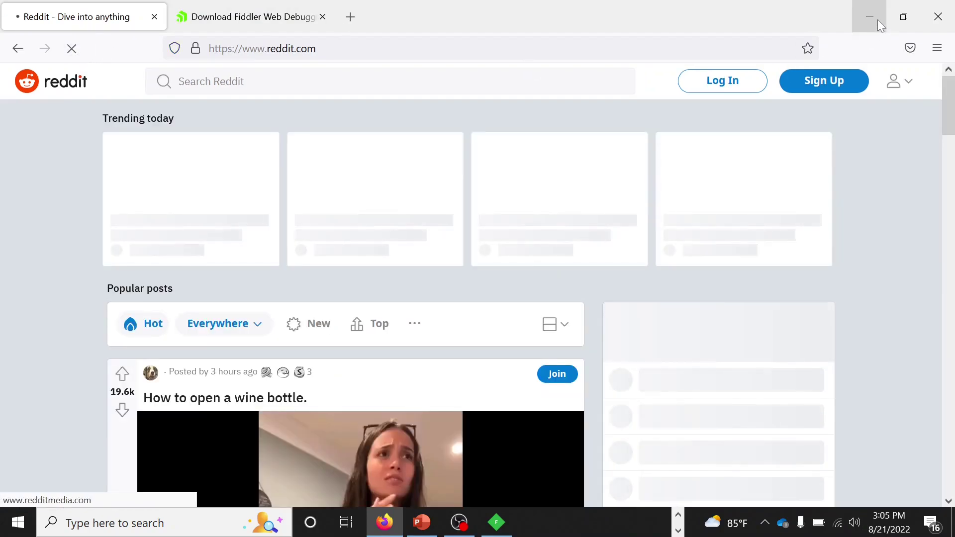
{"action": "left_click", "coordinate": [877, 21]}
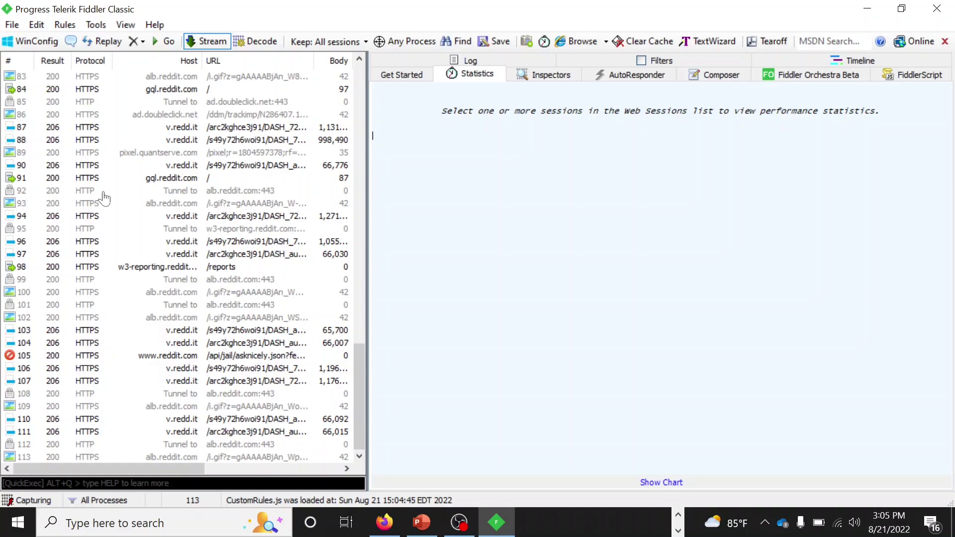
Check the performance statistics of individual captured Reddit sessions, including the v.redd.it, gql.reddit.com and w3-reporting requests
{"action": "left_click", "coordinate": [114, 127]}
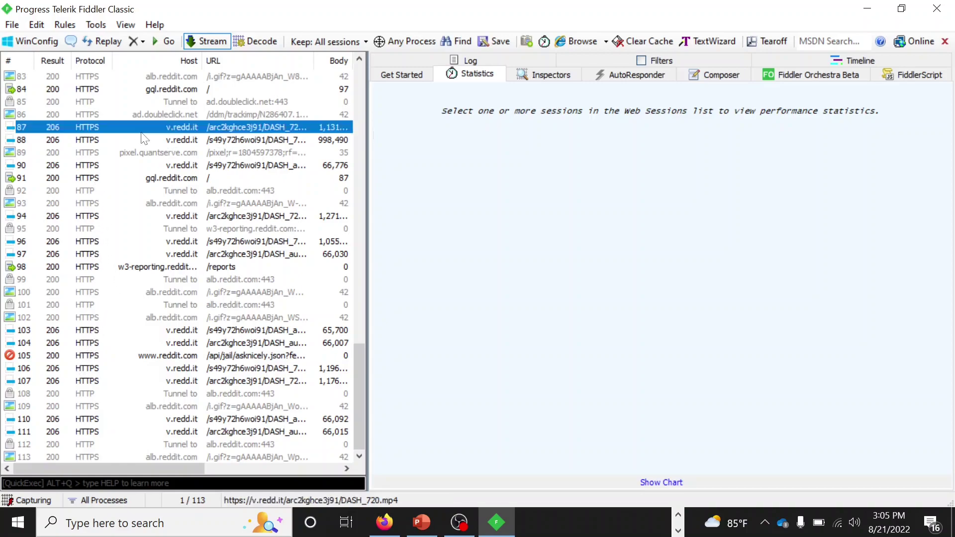
{"action": "left_click", "coordinate": [113, 180]}
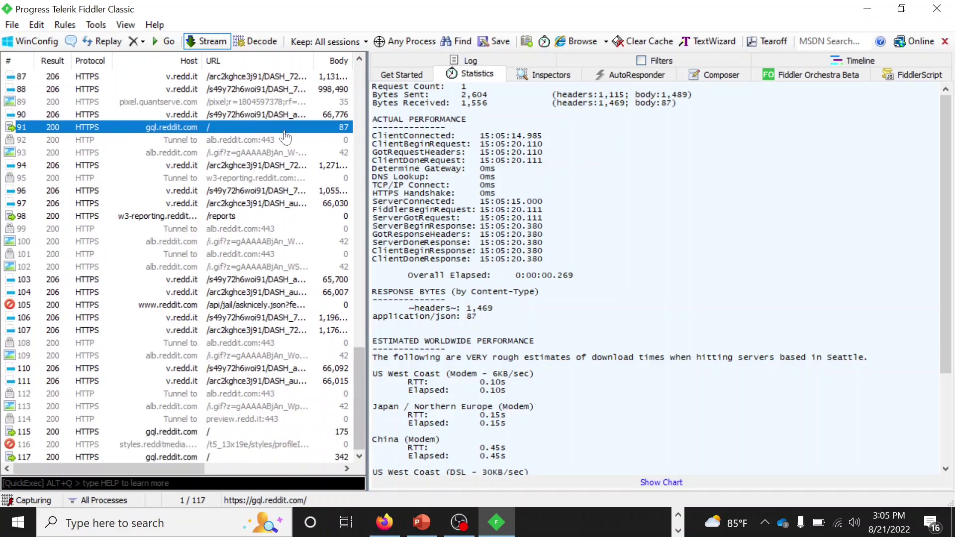
{"action": "left_click", "coordinate": [201, 155]}
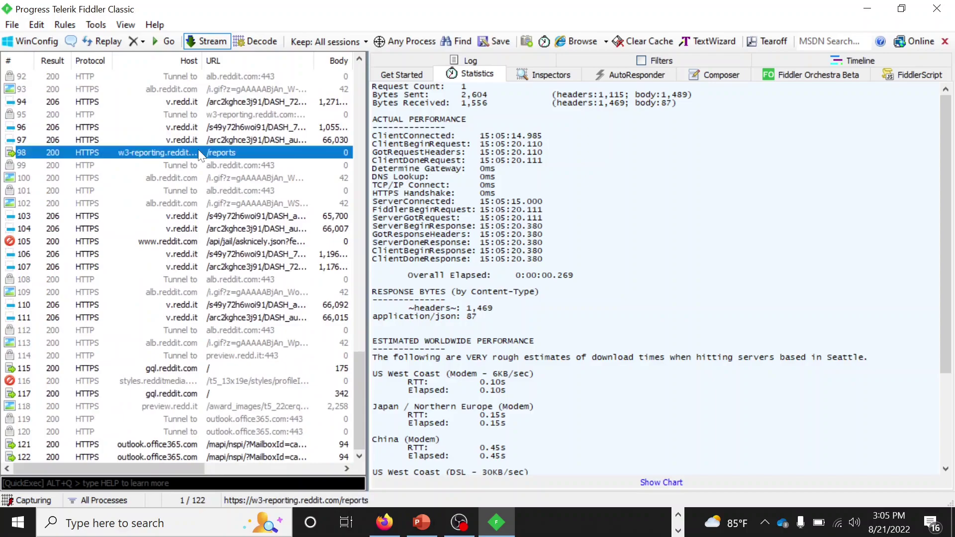
Select all captured sessions and review their combined performance statistics and content-type chart
{"action": "key", "text": "ctrl+a"}
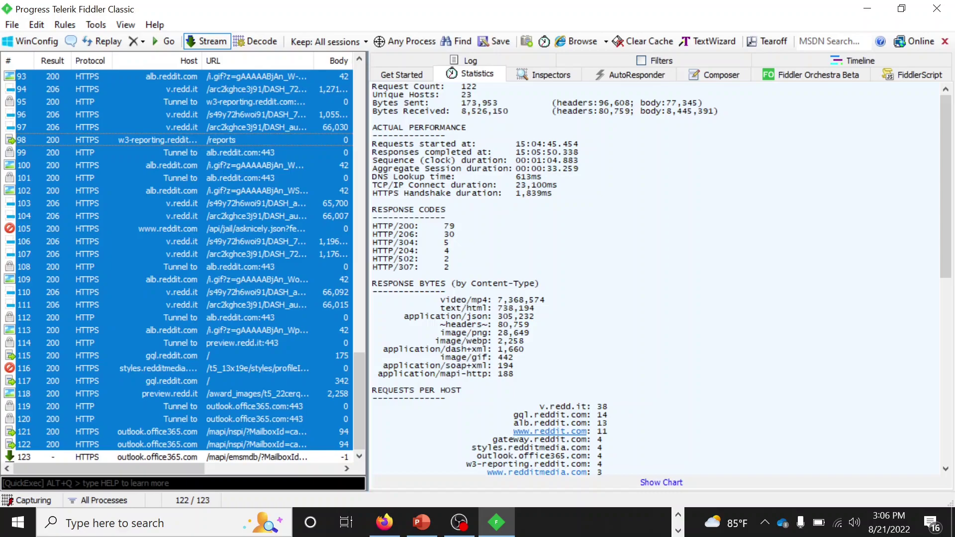
{"action": "left_click_drag", "start_coordinate": [947, 259], "coordinate": [953, 444]}
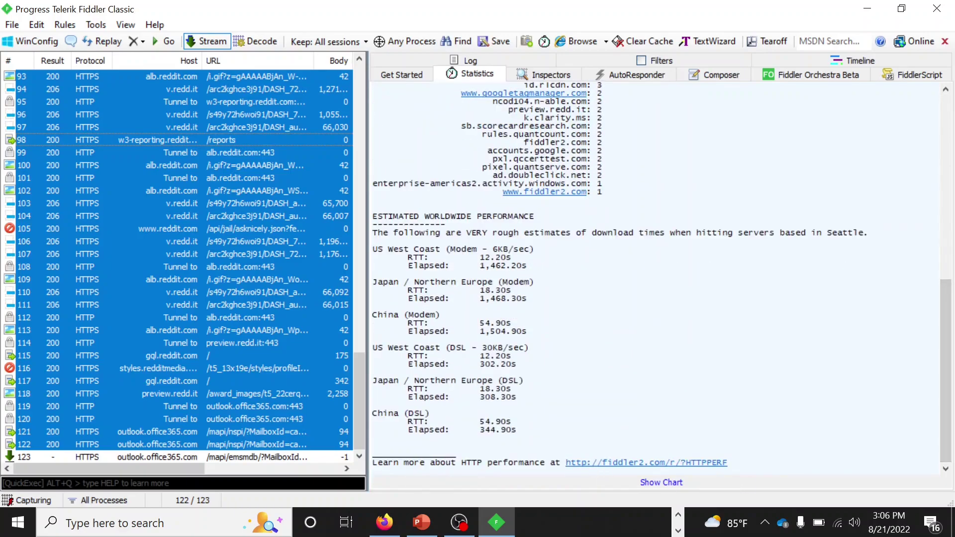
{"action": "left_click", "coordinate": [656, 483]}
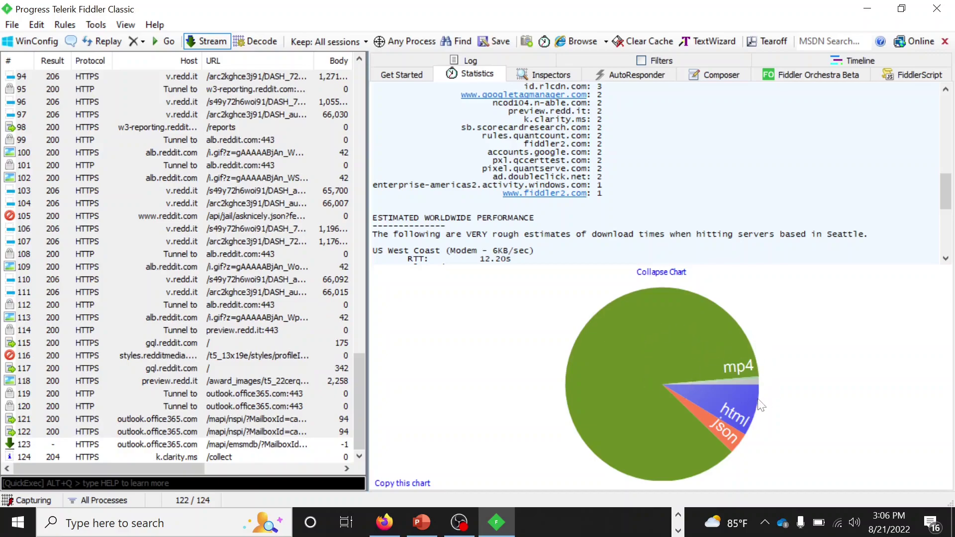
{"action": "left_click", "coordinate": [655, 275]}
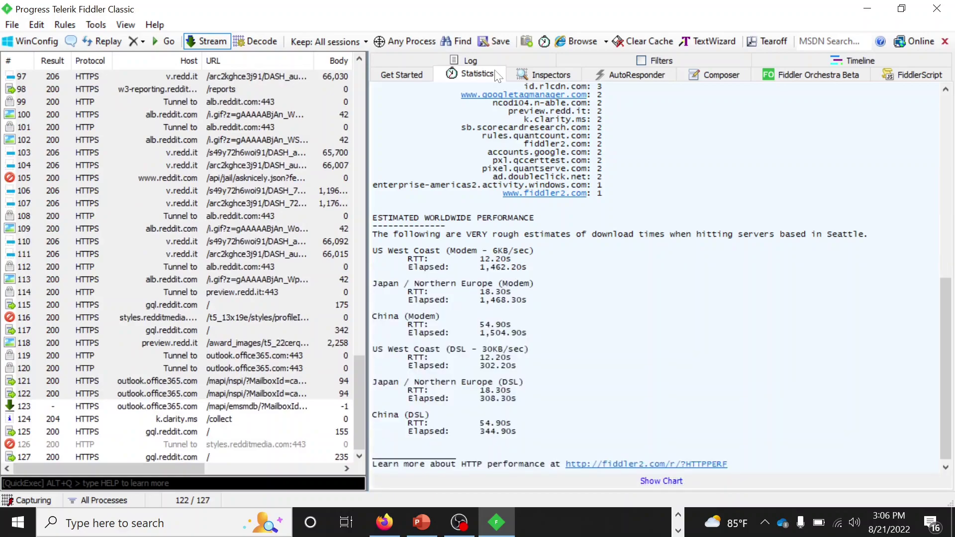
{"action": "left_click", "coordinate": [535, 78]}
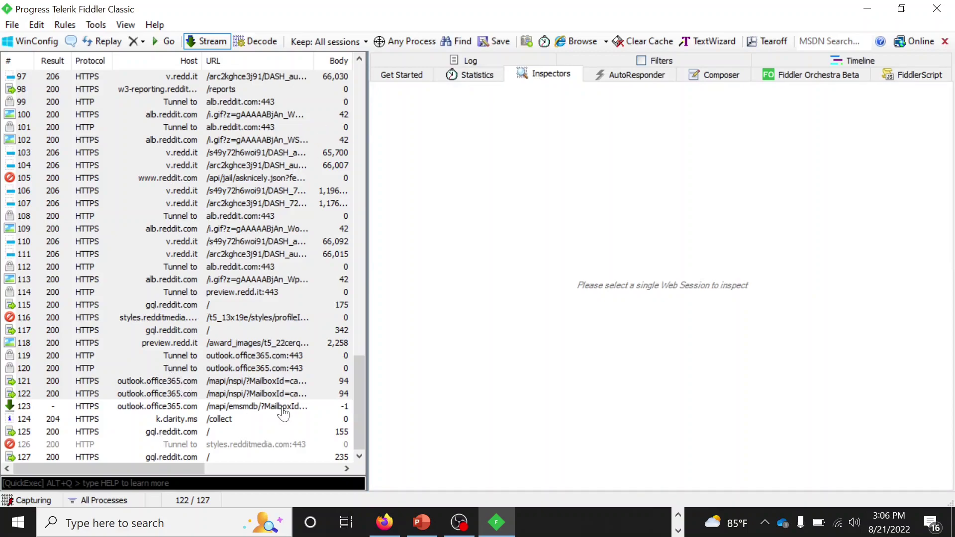
{"action": "left_click_drag", "start_coordinate": [360, 408], "coordinate": [342, 105]}
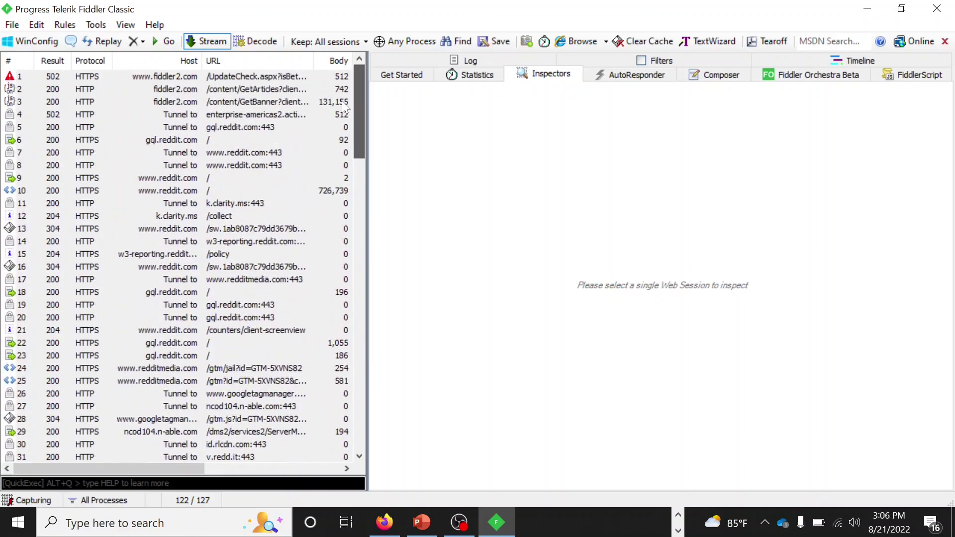
{"action": "left_click", "coordinate": [167, 228]}
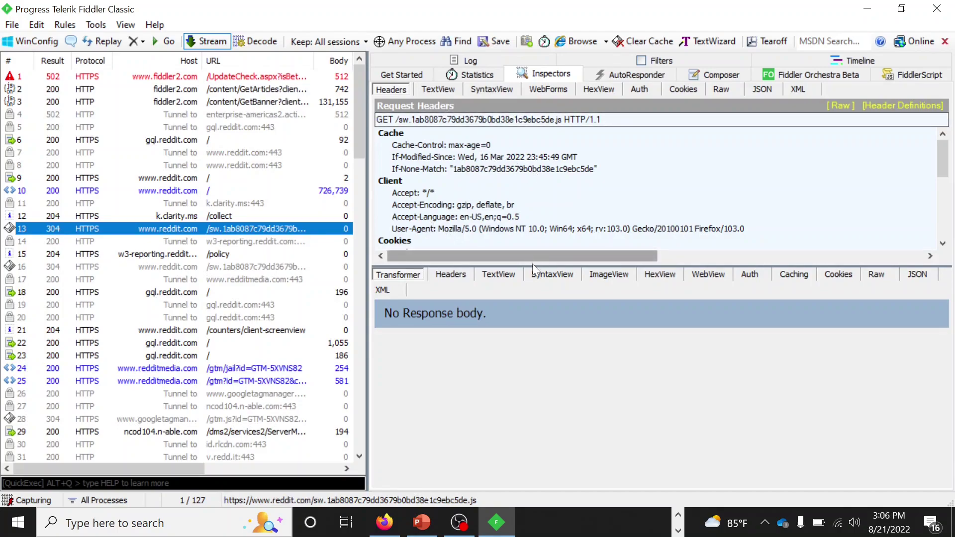
{"action": "left_click_drag", "start_coordinate": [531, 265], "coordinate": [534, 296]}
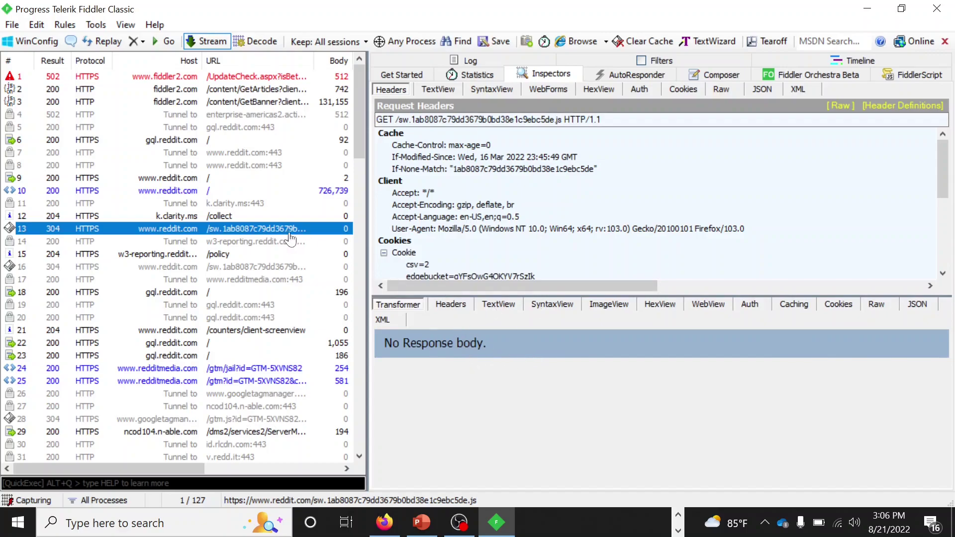
{"action": "left_click", "coordinate": [451, 304]}
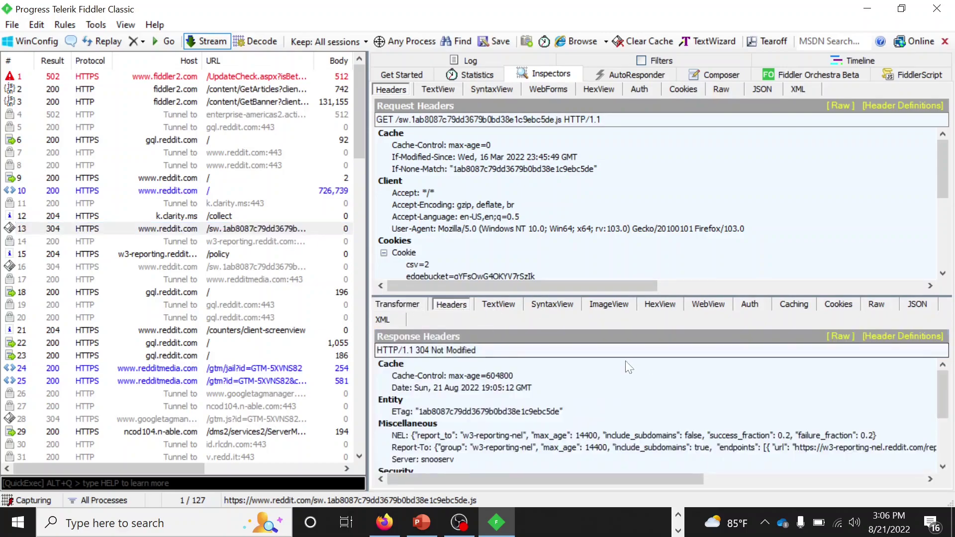
{"action": "left_click_drag", "start_coordinate": [619, 294], "coordinate": [618, 279]}
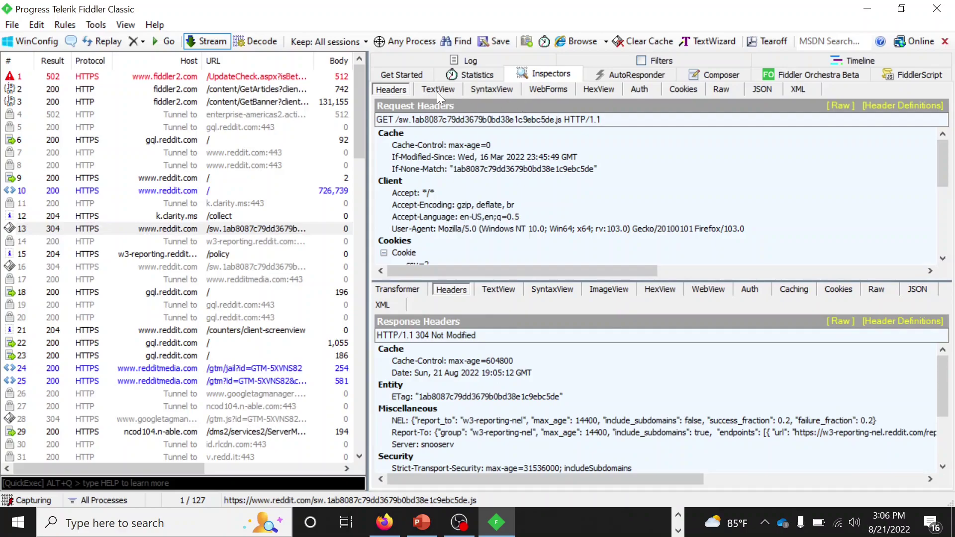
{"action": "left_click_drag", "start_coordinate": [944, 162], "coordinate": [945, 234]}
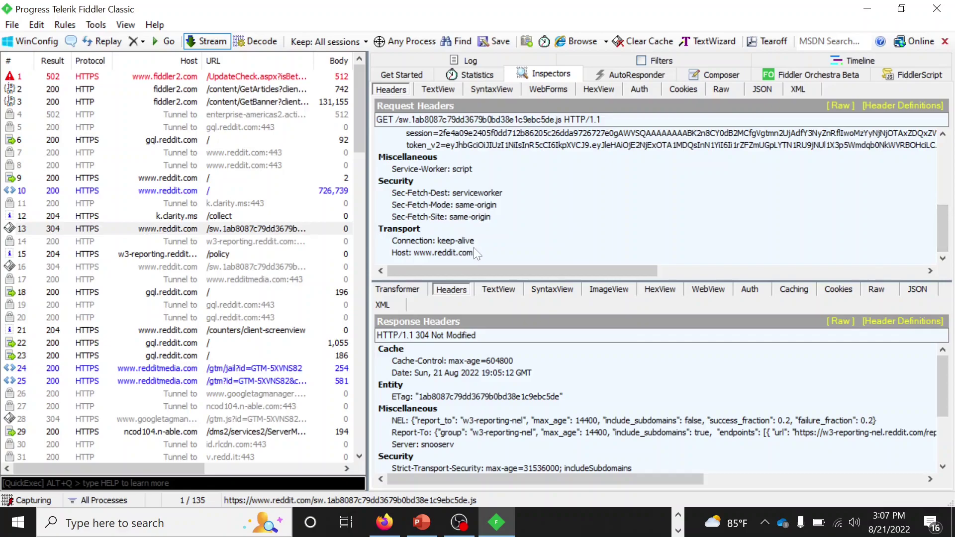
View session 13's request as JSON, XML, raw text and hex
{"action": "left_click", "coordinate": [765, 96]}
{"action": "left_click", "coordinate": [798, 90]}
{"action": "left_click", "coordinate": [726, 91]}
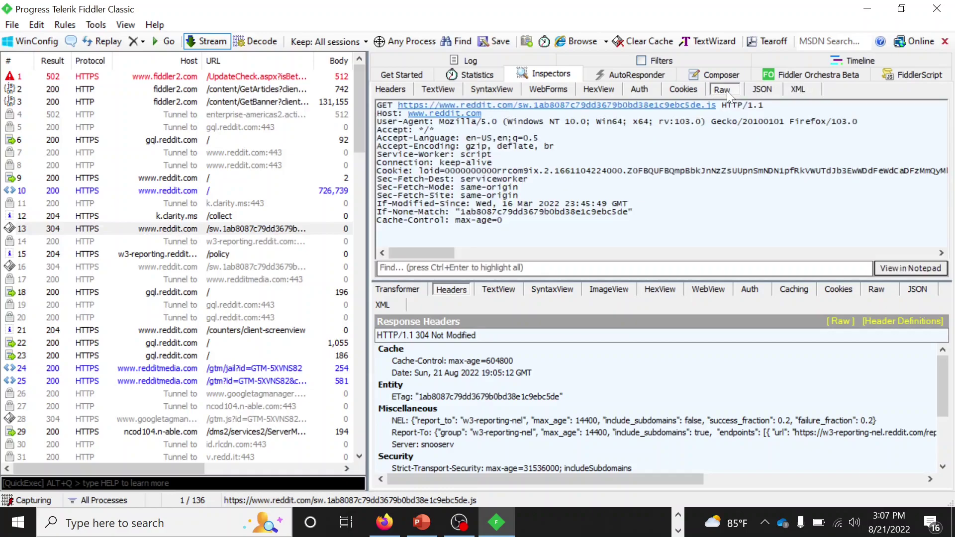
{"action": "left_click", "coordinate": [604, 91]}
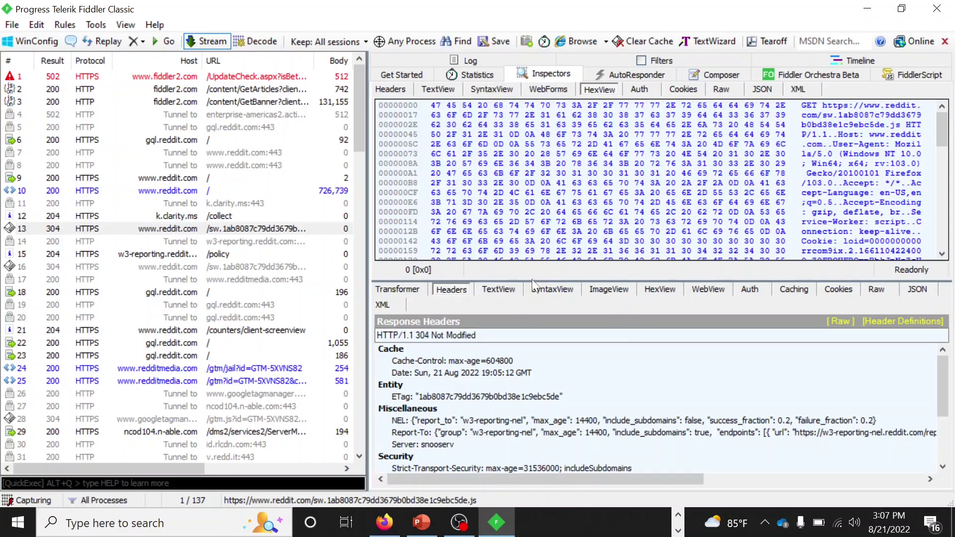
Enlarge the response area and view session 13's response as text, image, hex, raw and JSON, restoring space for the request area
{"action": "left_click_drag", "start_coordinate": [532, 280], "coordinate": [527, 188]}
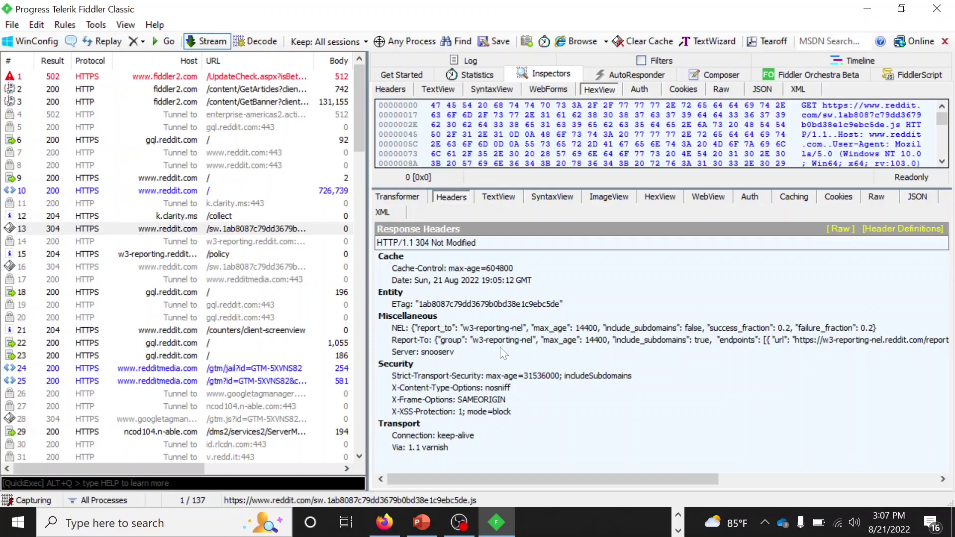
{"action": "left_click", "coordinate": [509, 196]}
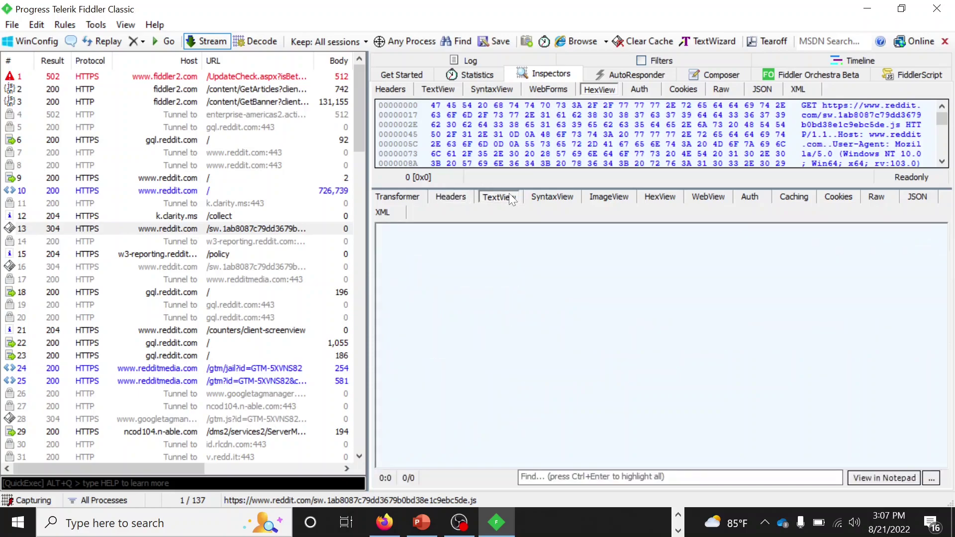
{"action": "left_click", "coordinate": [624, 198]}
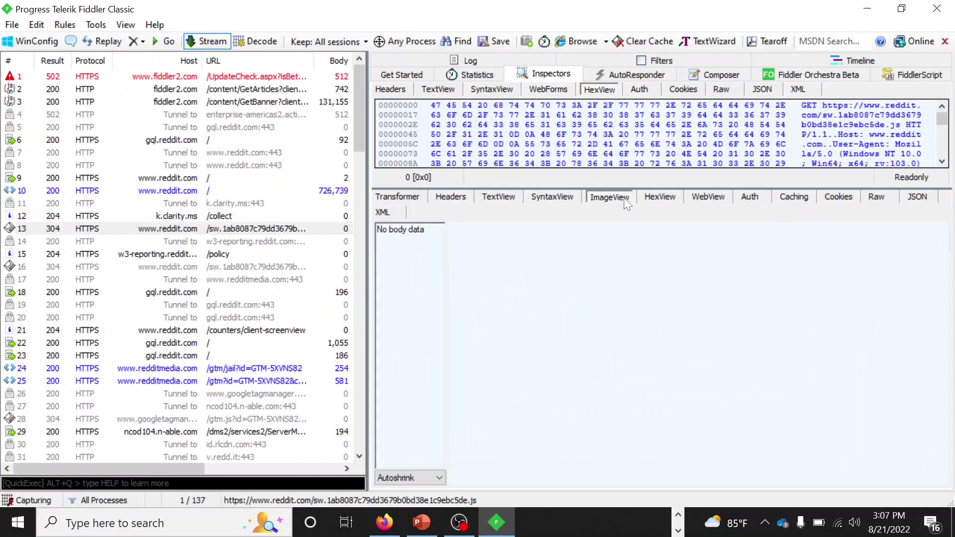
{"action": "left_click", "coordinate": [658, 199]}
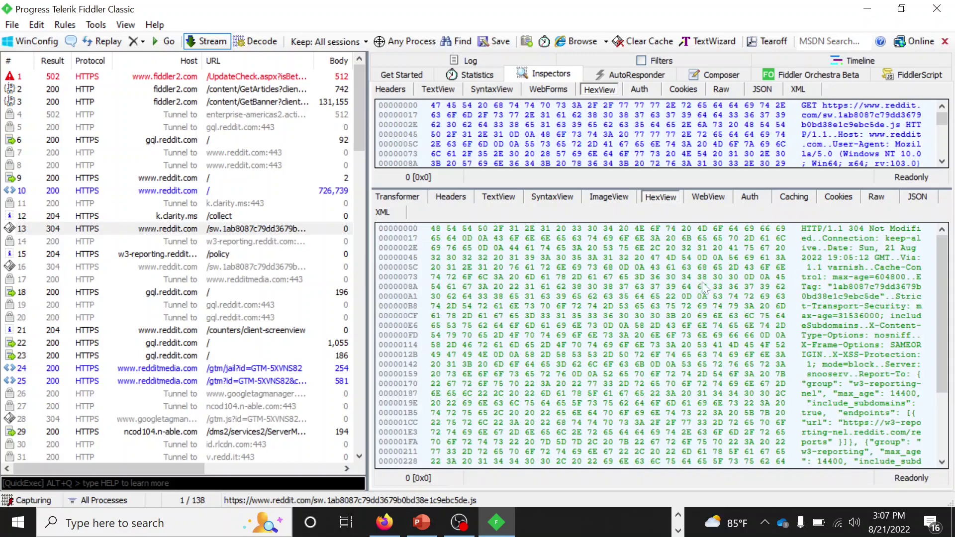
{"action": "left_click", "coordinate": [876, 198]}
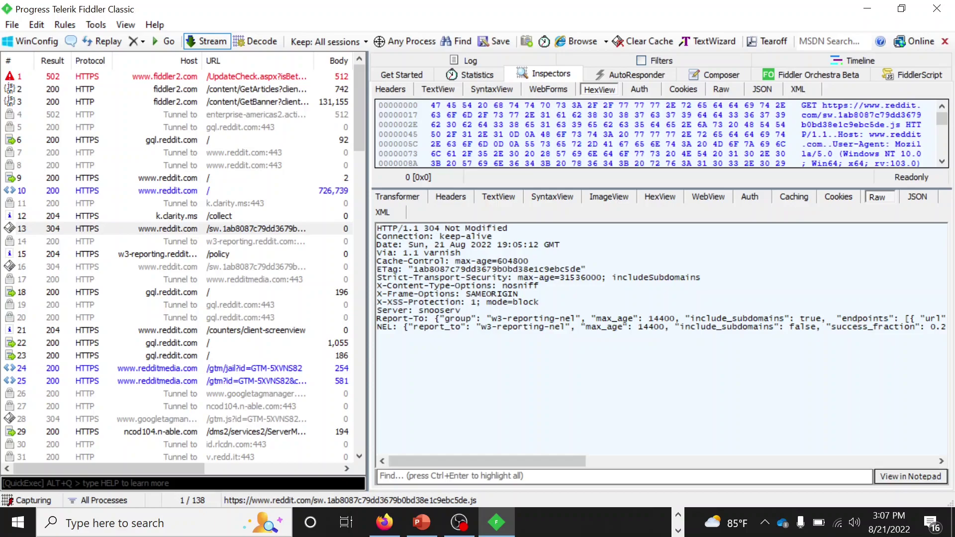
{"action": "left_click", "coordinate": [917, 197]}
{"action": "left_click_drag", "start_coordinate": [878, 190], "coordinate": [882, 323]}
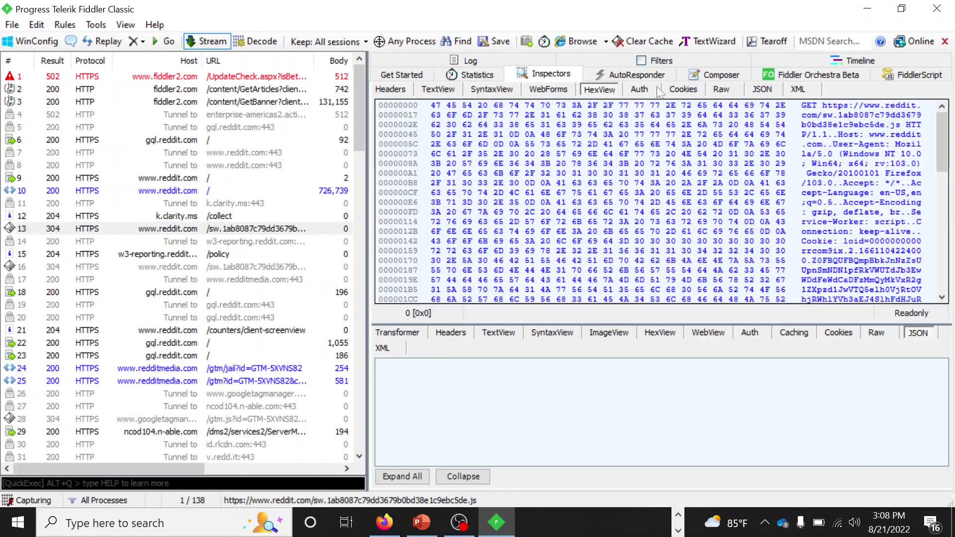
Show the AutoResponder settings and toggle the option that passes unmatched requests through
{"action": "left_click", "coordinate": [609, 75]}
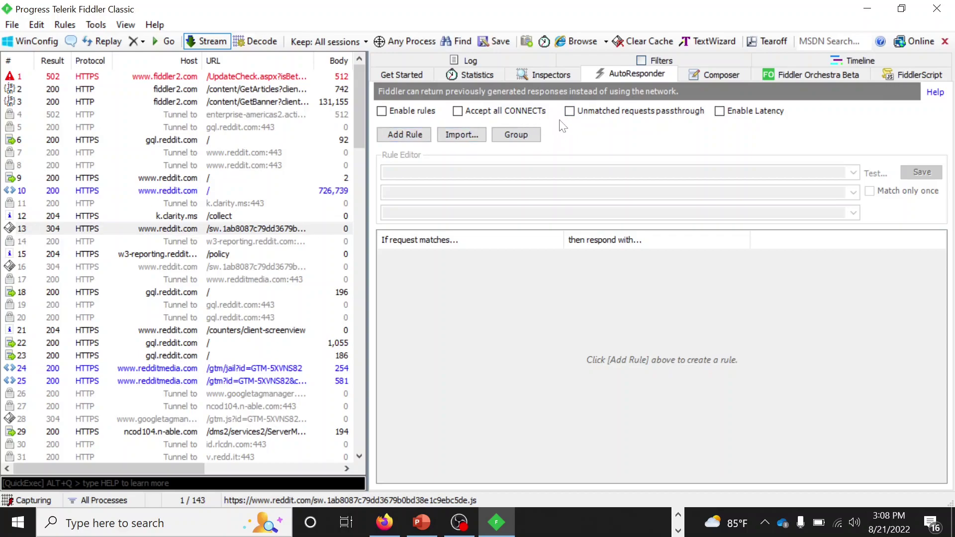
{"action": "left_click", "coordinate": [570, 112]}
{"action": "left_click", "coordinate": [715, 75]}
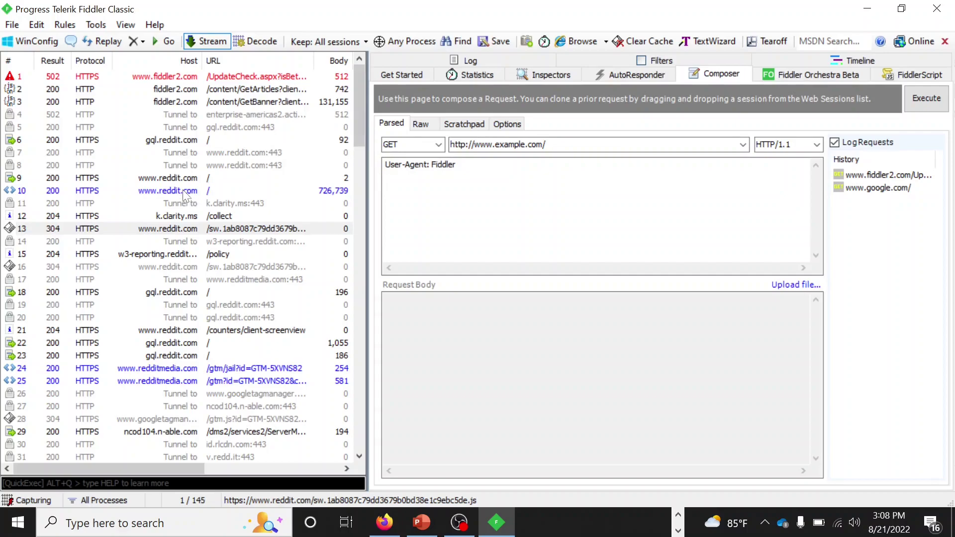
{"action": "left_click_drag", "start_coordinate": [184, 191], "coordinate": [429, 193]}
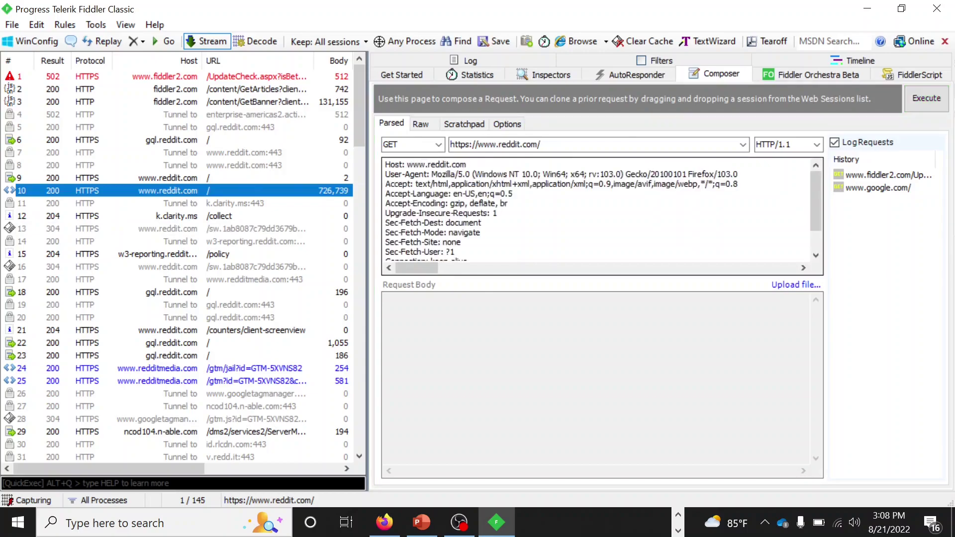
{"action": "left_click", "coordinate": [546, 144]}
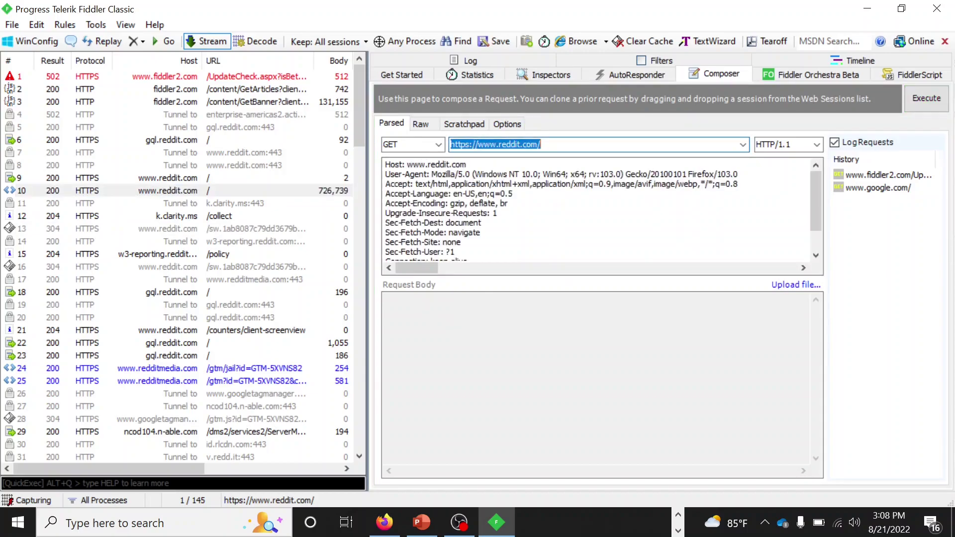
{"action": "left_click", "coordinate": [546, 145]}
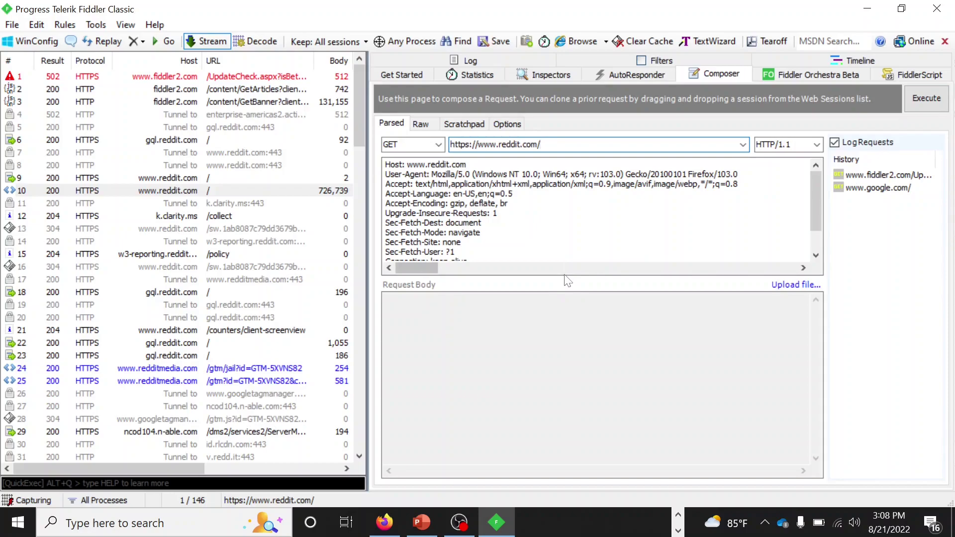
{"action": "left_click", "coordinate": [920, 106]}
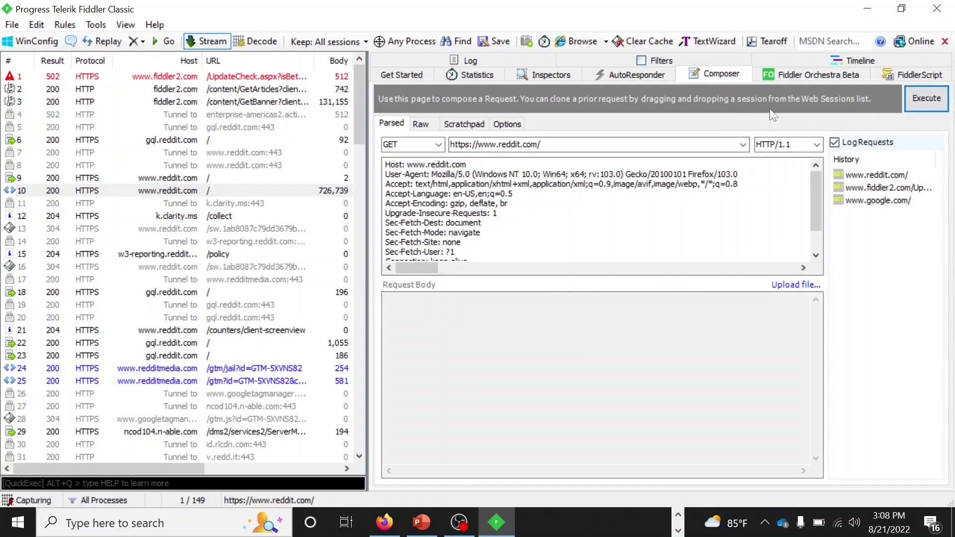
Open the FiddlerScript rules file for viewing
{"action": "left_click", "coordinate": [915, 73]}
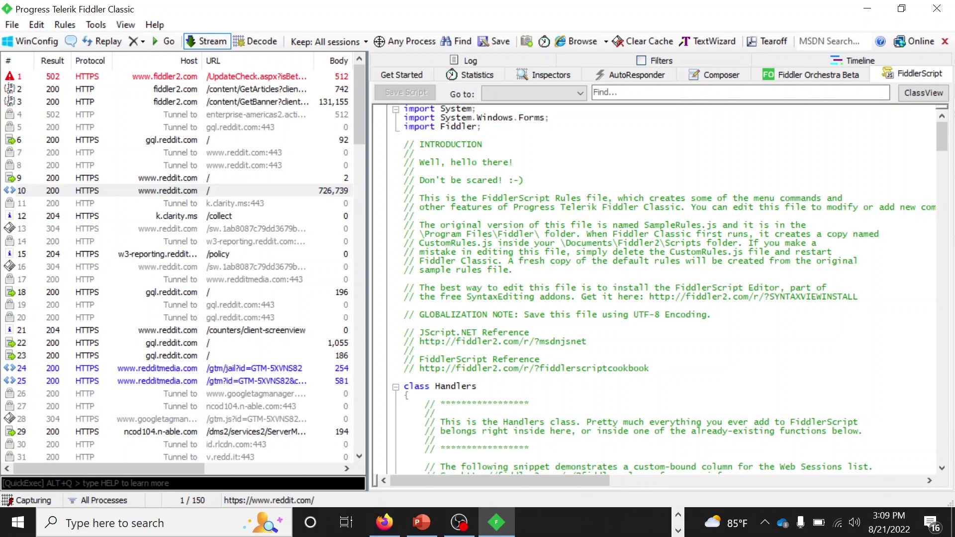
Examine the User-Agent rules in the FiddlerScript file, and view the same rules in the Fiddler ScriptEditor before closing it
{"action": "left_click_drag", "start_coordinate": [944, 140], "coordinate": [954, 208]}
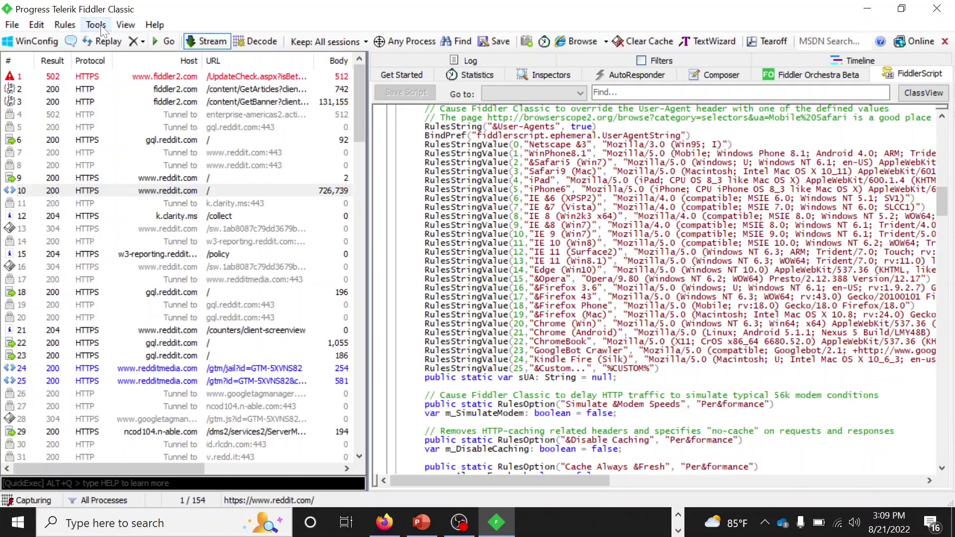
{"action": "left_click", "coordinate": [61, 28]}
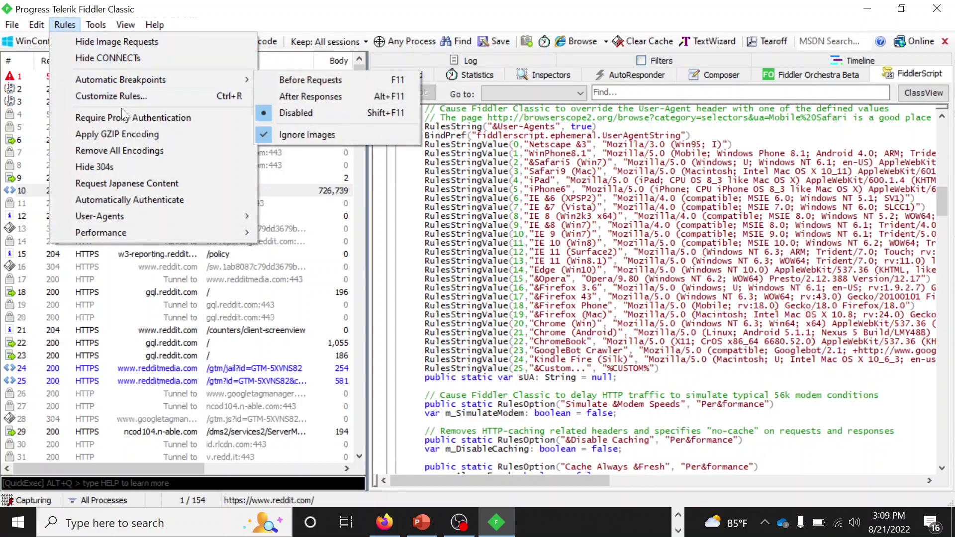
{"action": "mouse_move", "coordinate": [149, 82]}
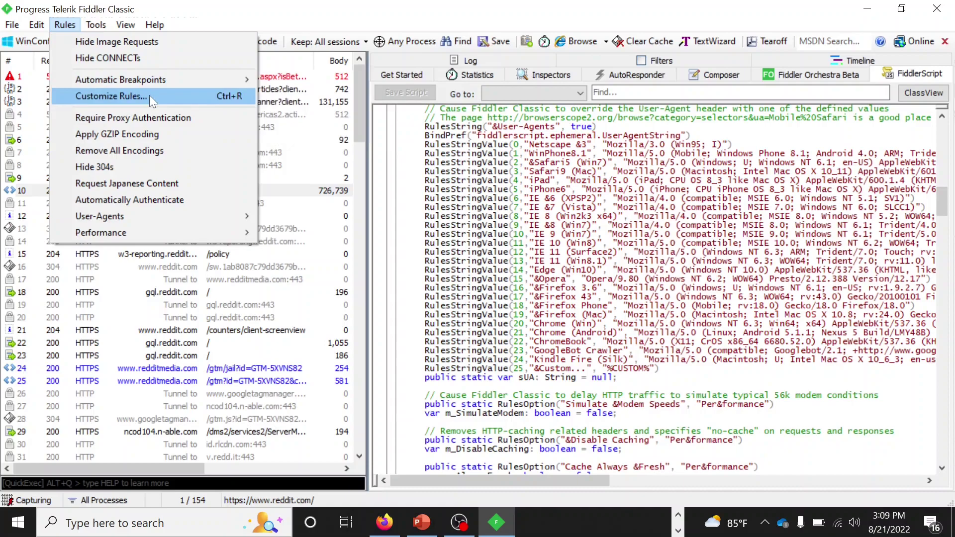
{"action": "left_click", "coordinate": [149, 96]}
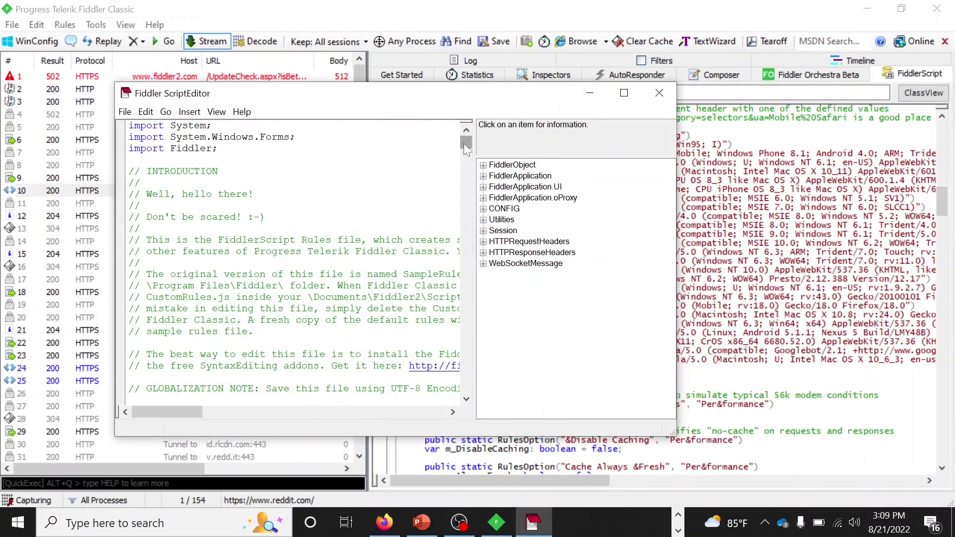
{"action": "left_click_drag", "start_coordinate": [464, 143], "coordinate": [466, 200]}
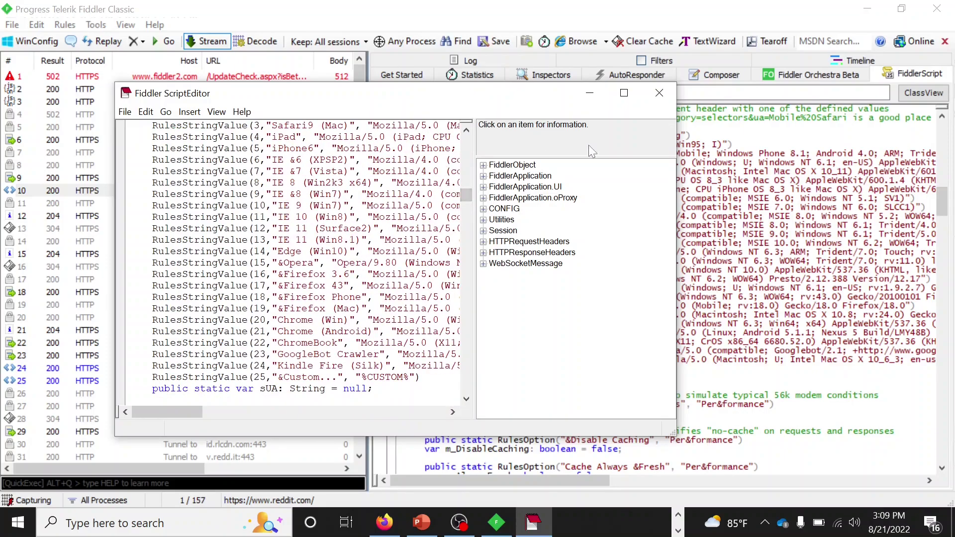
{"action": "left_click", "coordinate": [657, 93]}
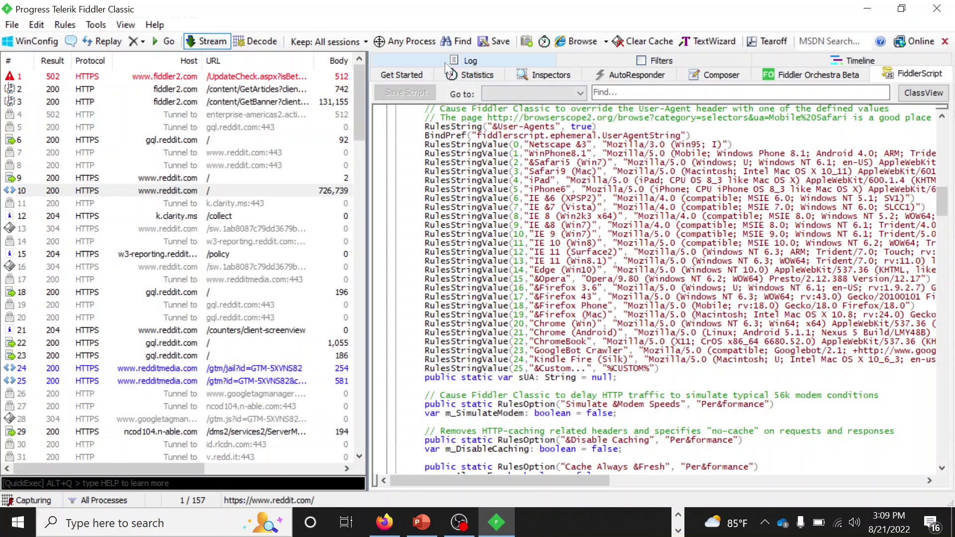
View the Fiddler event log and the single session timeline for session 10
{"action": "left_click", "coordinate": [466, 60]}
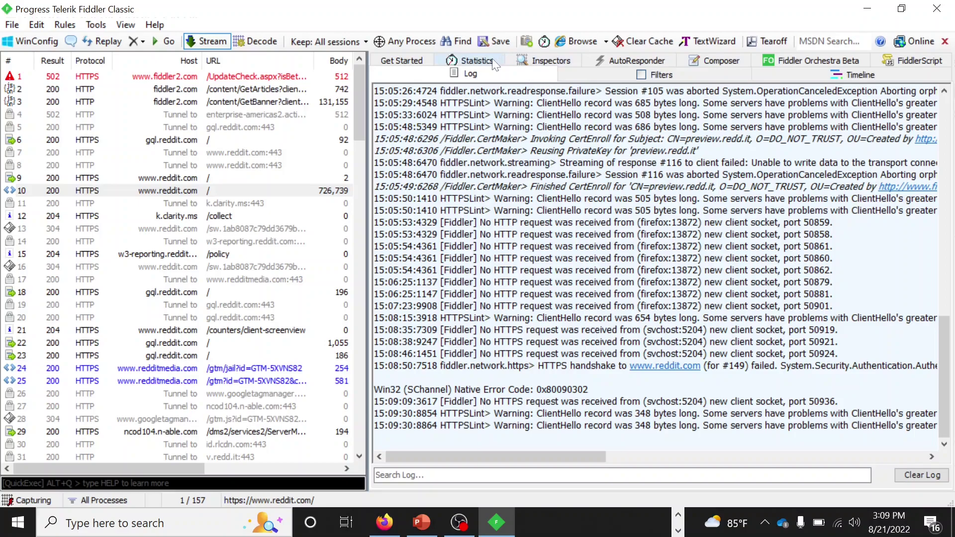
{"action": "left_click", "coordinate": [798, 73]}
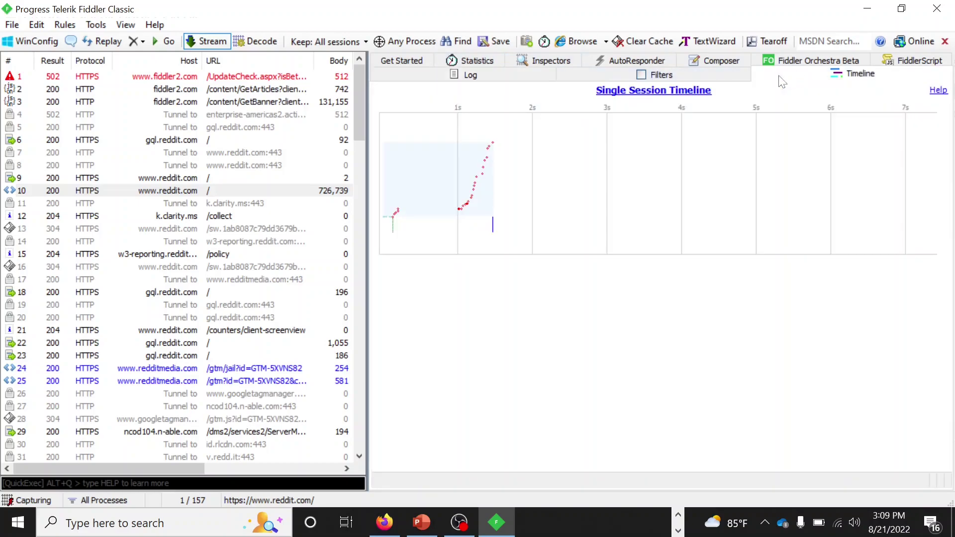
Enable the traffic filters with the zone set to Show only Internet Hosts and no host filter, and look through the session list
{"action": "left_click", "coordinate": [675, 79]}
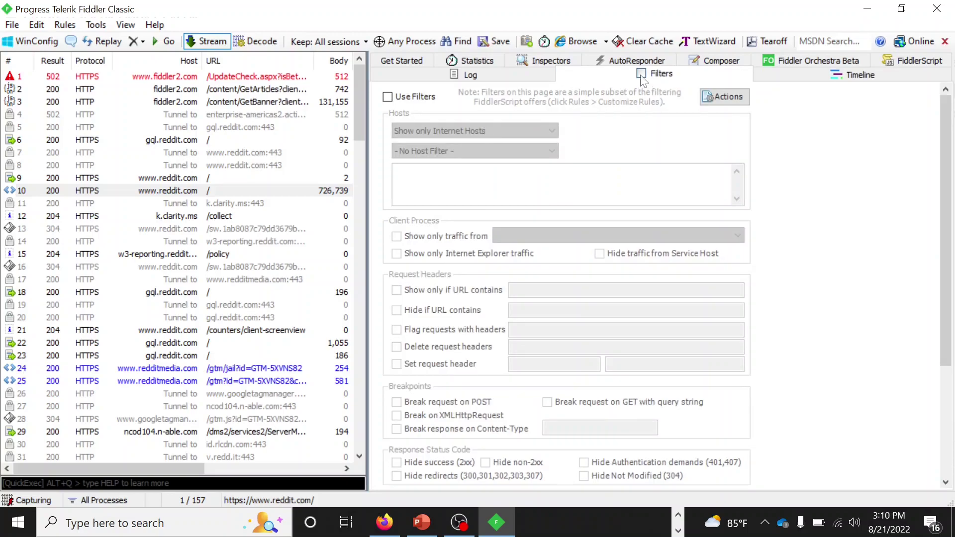
{"action": "left_click", "coordinate": [391, 97]}
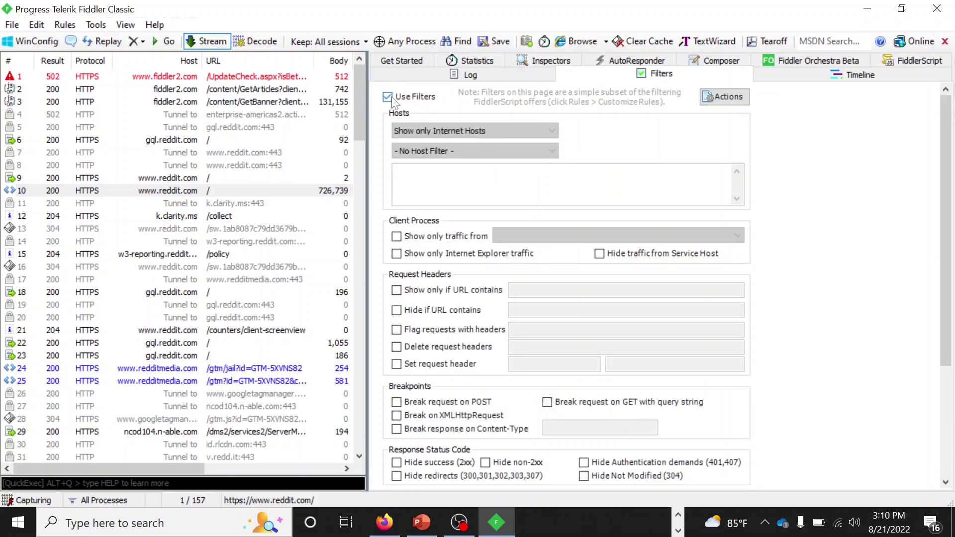
{"action": "left_click", "coordinate": [448, 132]}
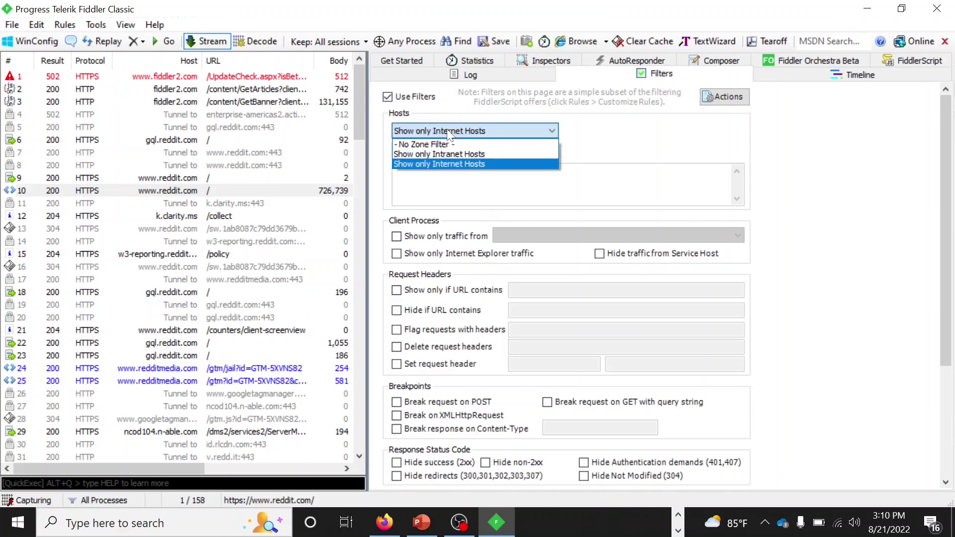
{"action": "left_click", "coordinate": [448, 164]}
{"action": "left_click", "coordinate": [543, 157]}
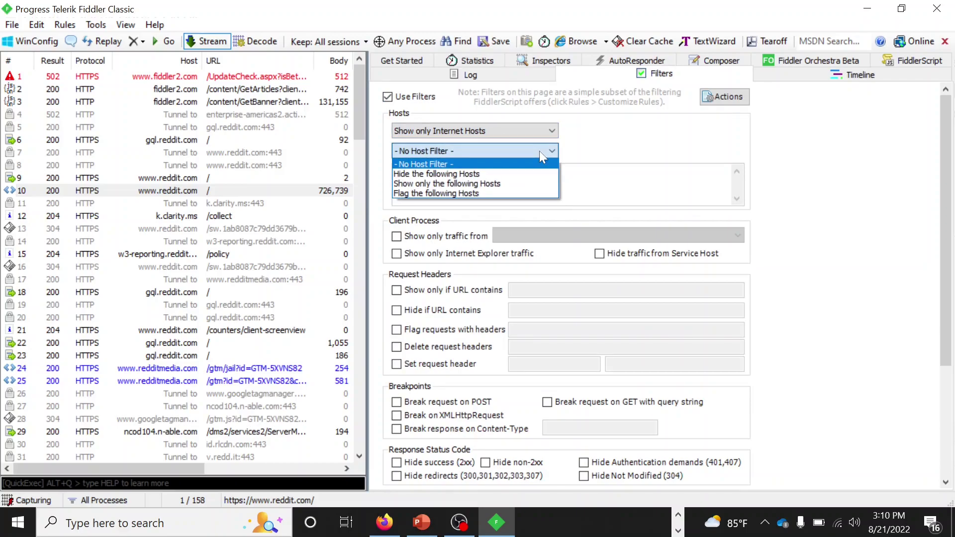
{"action": "left_click", "coordinate": [595, 137]}
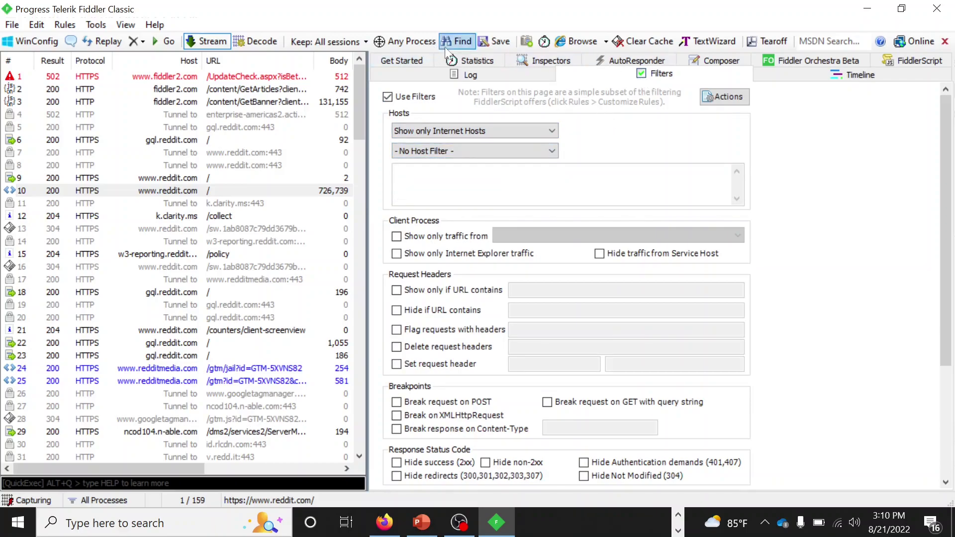
{"action": "left_click_drag", "start_coordinate": [364, 114], "coordinate": [364, 144]}
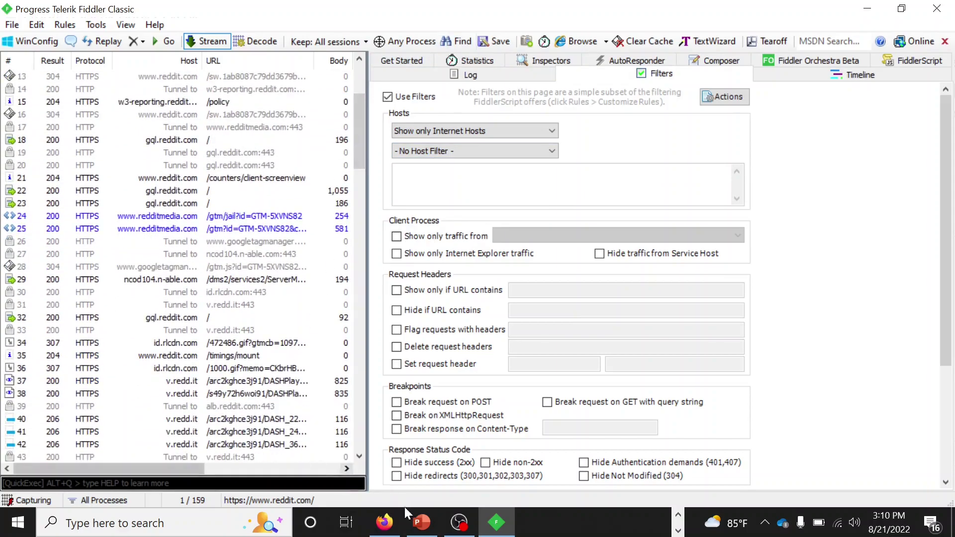
Switch to the PowerPoint presentation and show slide 8, Resources and References
{"action": "left_click", "coordinate": [422, 522]}
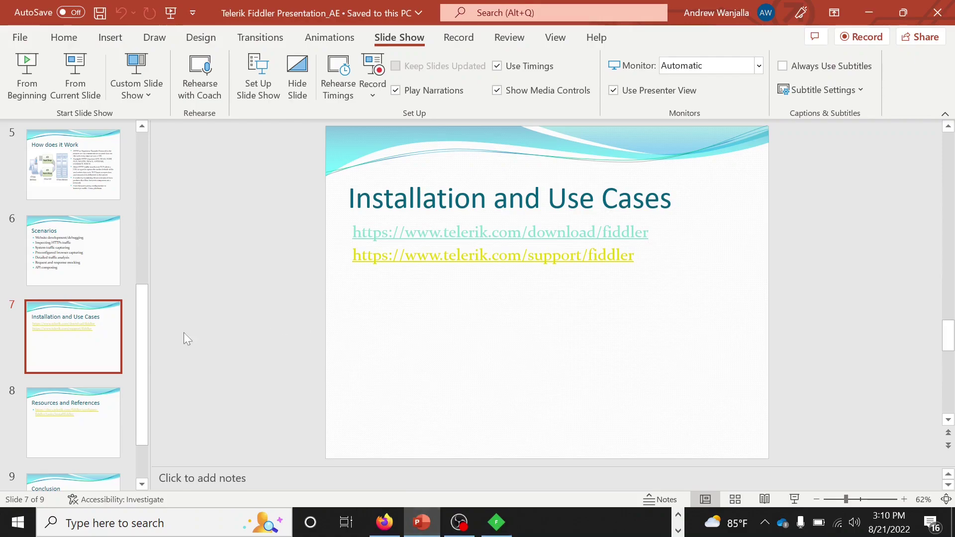
{"action": "left_click_drag", "start_coordinate": [144, 344], "coordinate": [145, 378]}
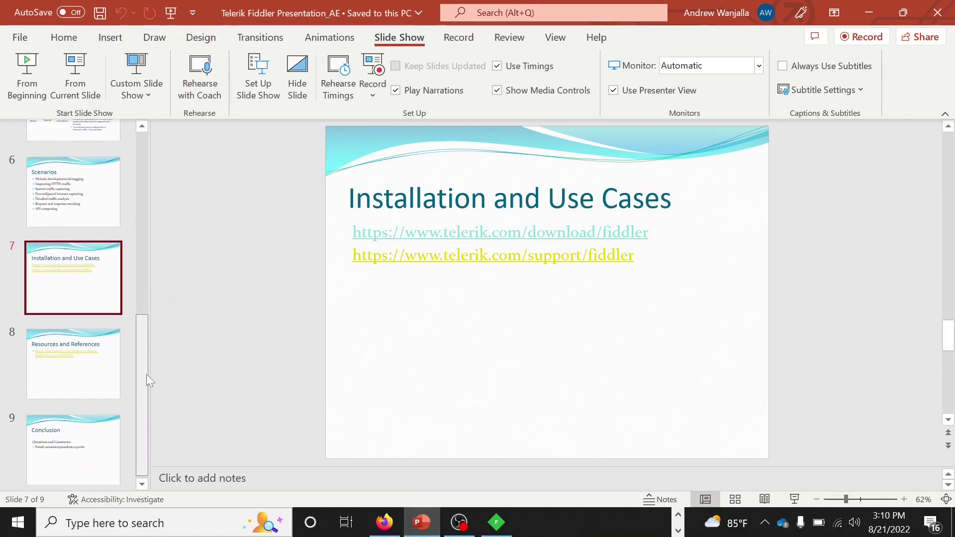
{"action": "left_click", "coordinate": [82, 367]}
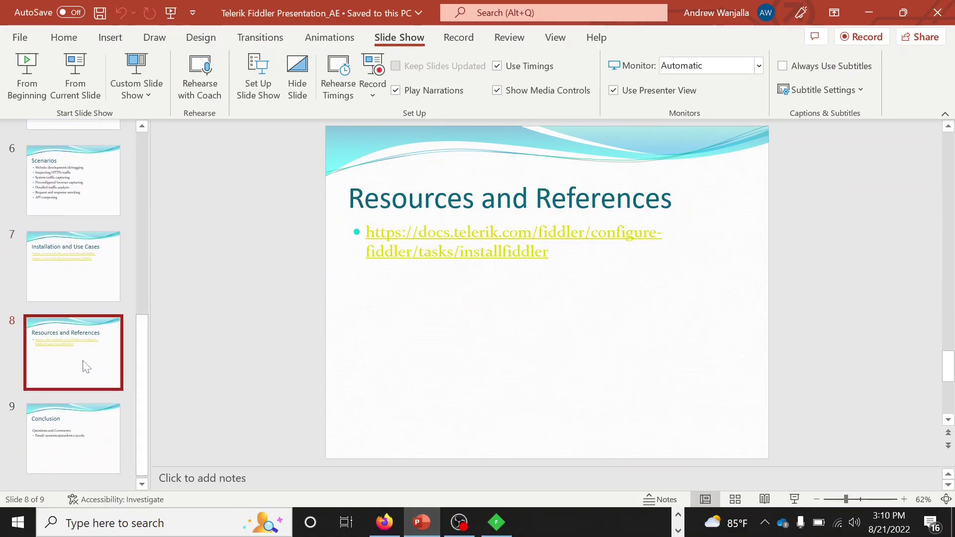